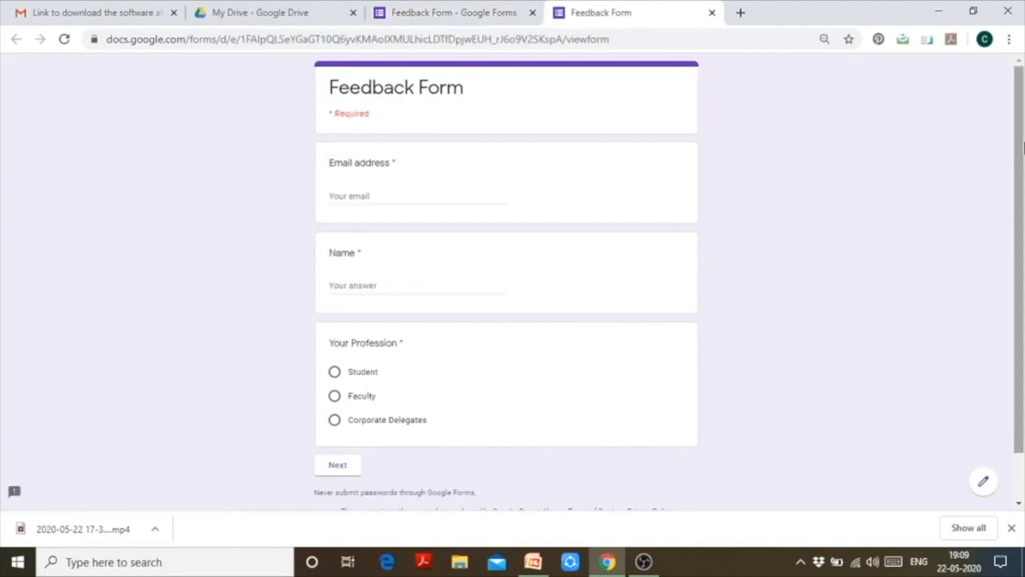
Step: Scroll through the Feedback Form preview, try the Email field, then close the preview tab
{"action": "scroll", "coordinate": [1023, 147], "scroll_direction": "down", "scroll_amount": 1}
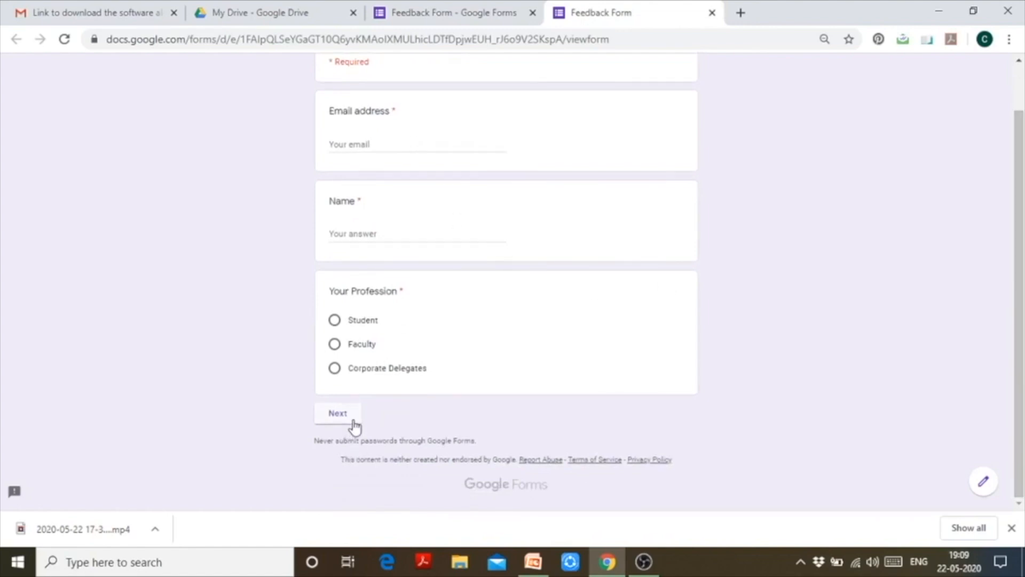
{"action": "scroll", "coordinate": [1023, 203], "scroll_direction": "up", "scroll_amount": 1}
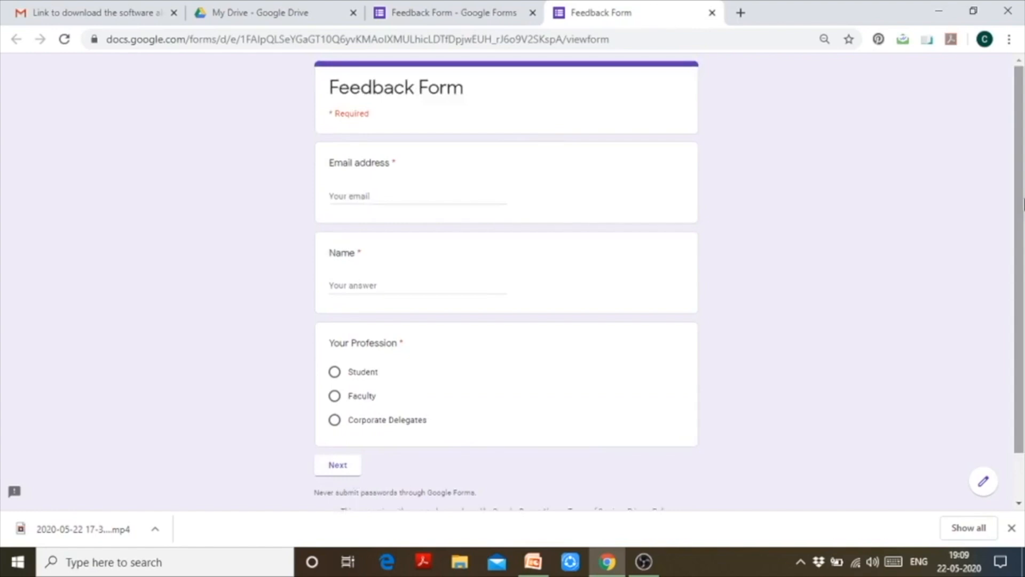
{"action": "left_click", "coordinate": [447, 199]}
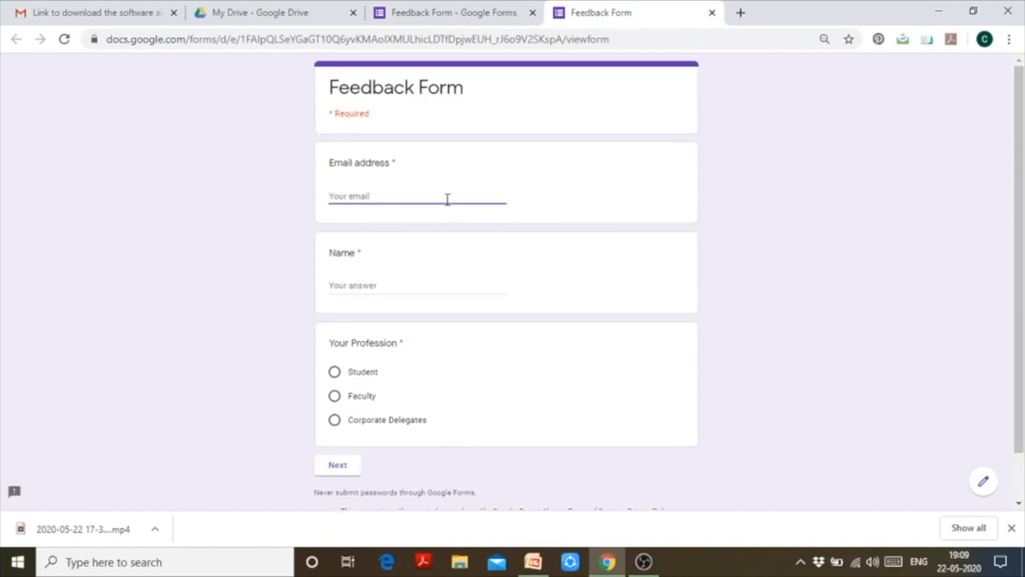
{"action": "left_click", "coordinate": [713, 13]}
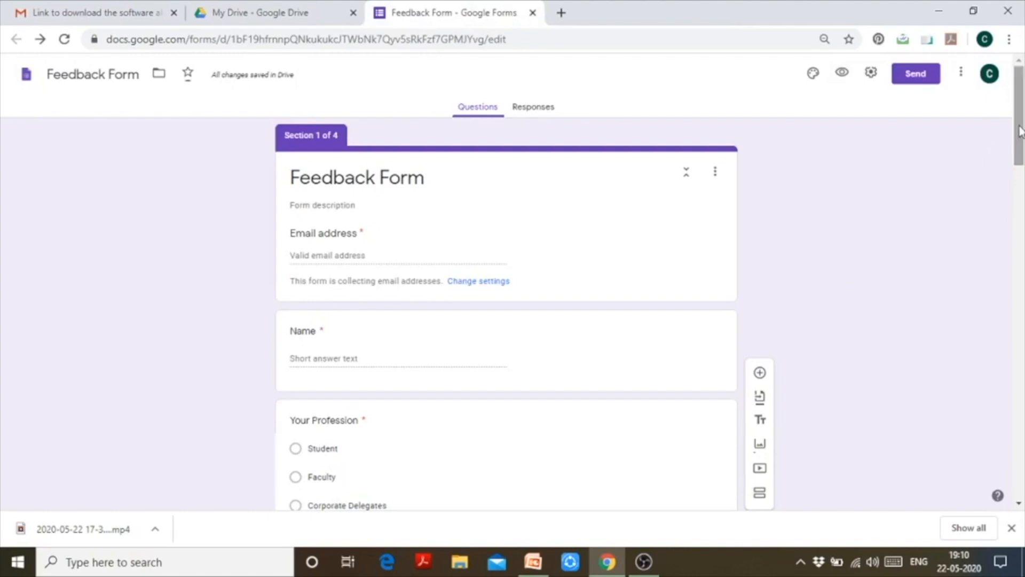
{"action": "mouse_move", "coordinate": [1019, 130]}
{"action": "left_mouse_down"}
{"action": "mouse_move", "coordinate": [1019, 170]}
{"action": "mouse_move", "coordinate": [1021, 131]}
{"action": "left_mouse_up"}
{"action": "left_click_drag", "start_coordinate": [1020, 152], "coordinate": [1020, 199]}
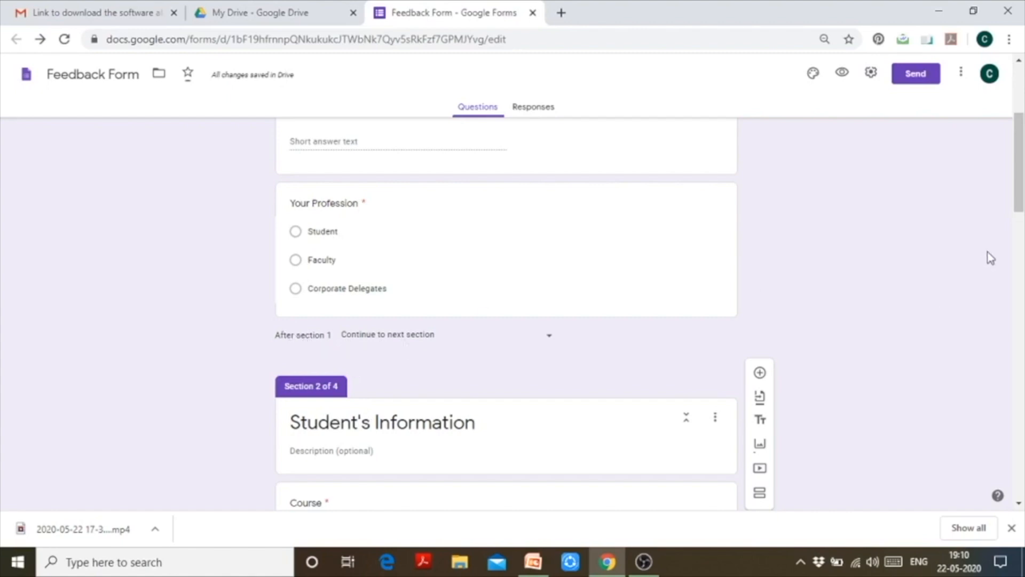
{"action": "left_click_drag", "start_coordinate": [1019, 199], "coordinate": [1018, 202]}
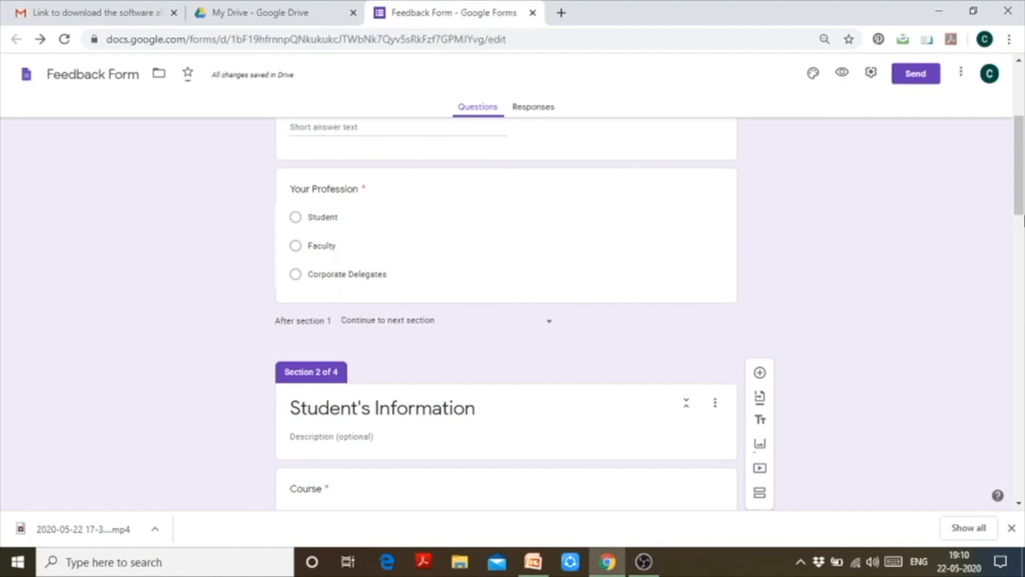
{"action": "left_click_drag", "start_coordinate": [1019, 177], "coordinate": [1022, 284]}
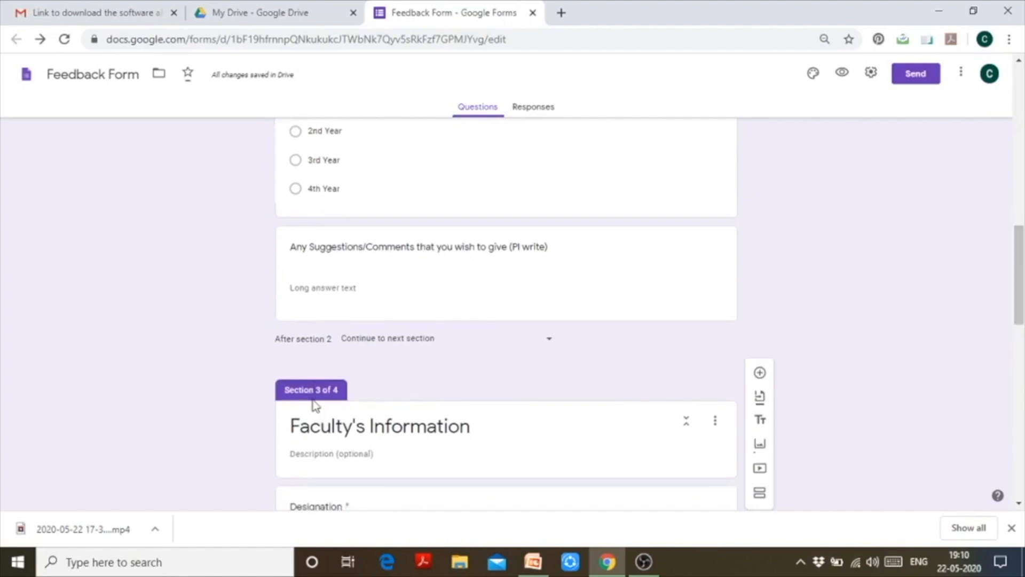
{"action": "left_click_drag", "start_coordinate": [1022, 263], "coordinate": [1020, 356]}
{"action": "scroll", "coordinate": [373, 320], "scroll_direction": "down", "scroll_amount": 2}
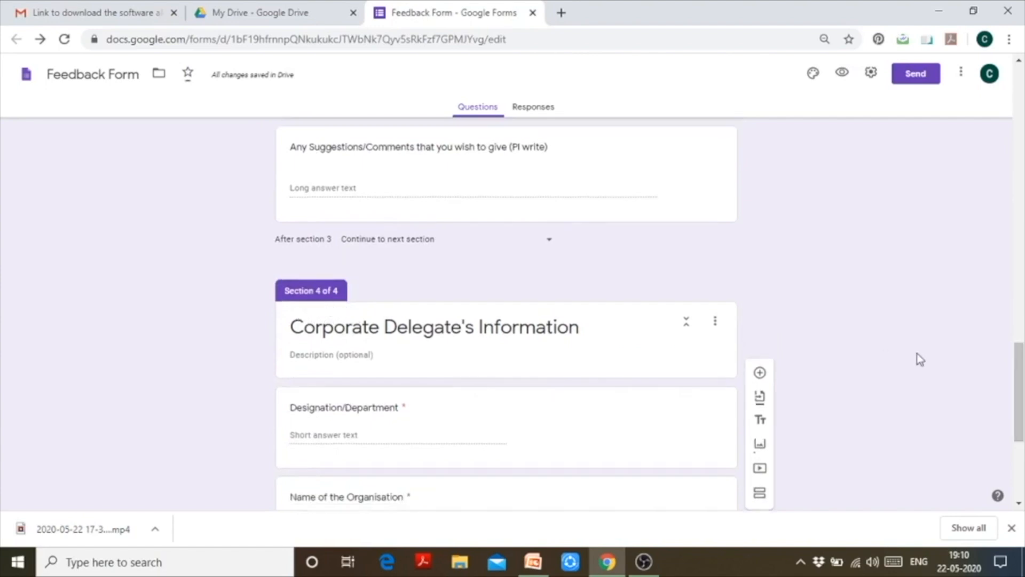
{"action": "left_click_drag", "start_coordinate": [1021, 410], "coordinate": [1022, 181]}
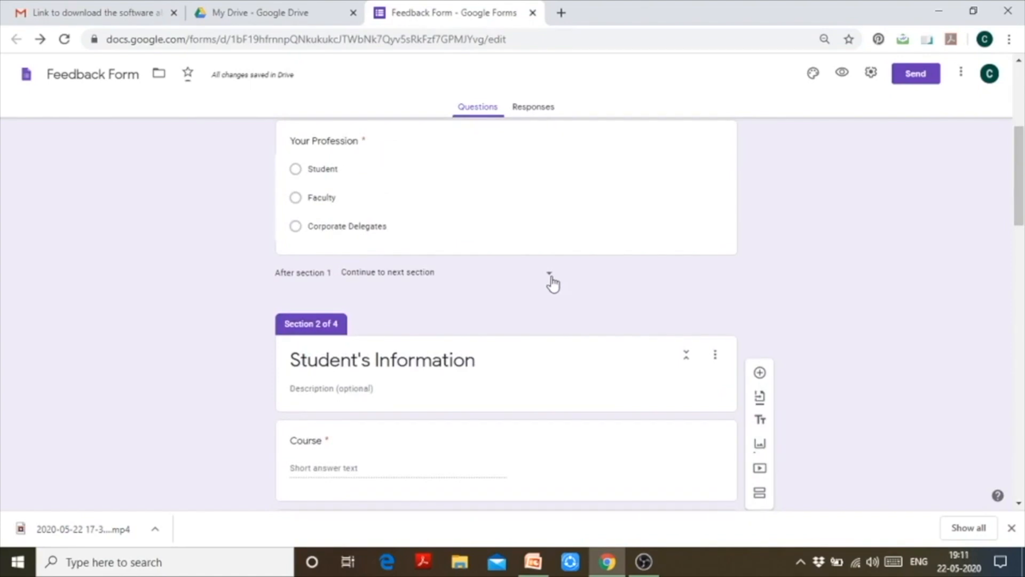
Step: Route section 1 to section 2 (Student's Information) and set section 2 to 'Submit form'
{"action": "left_click", "coordinate": [553, 285]}
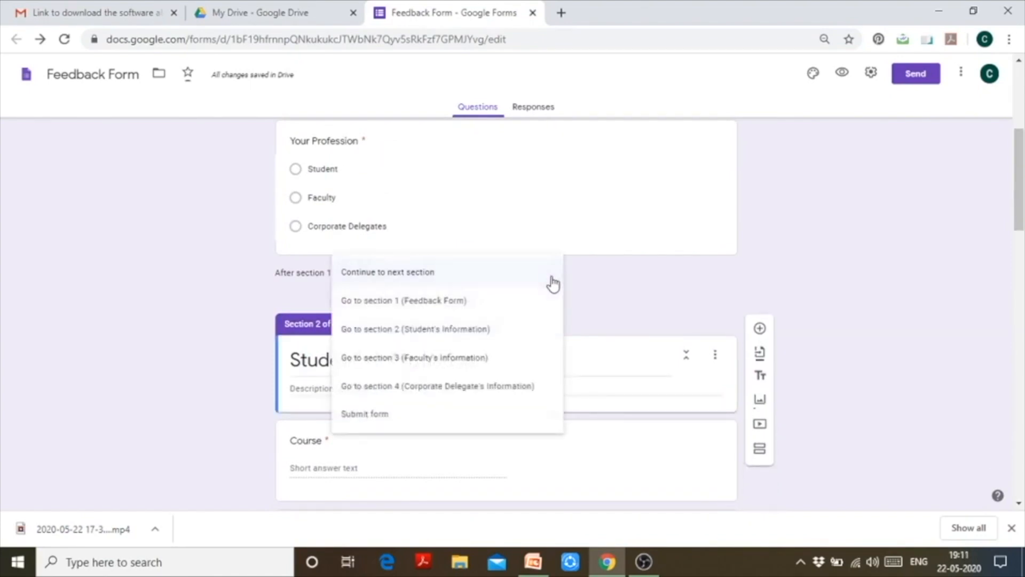
{"action": "left_click", "coordinate": [495, 329]}
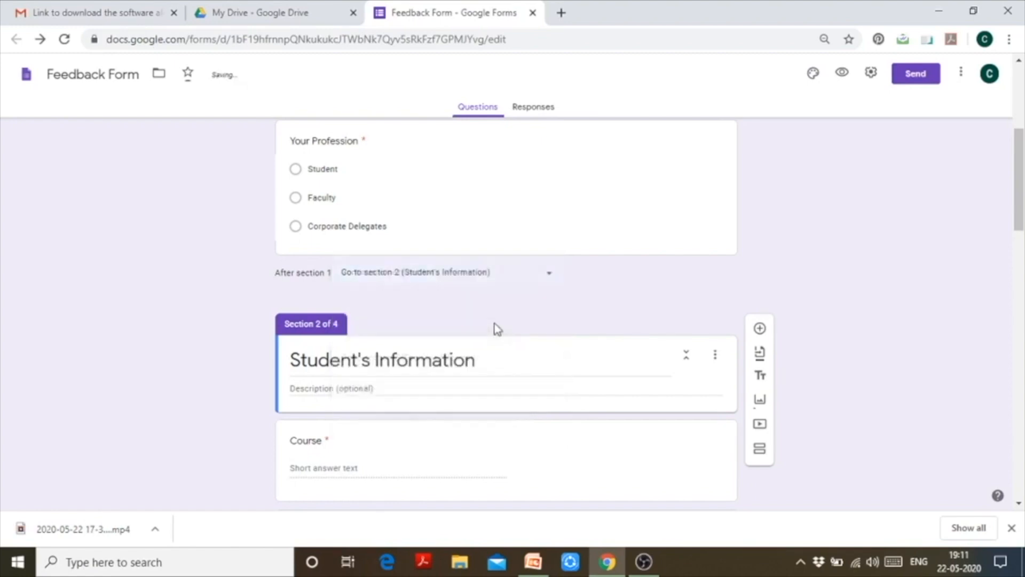
{"action": "left_click", "coordinate": [553, 275]}
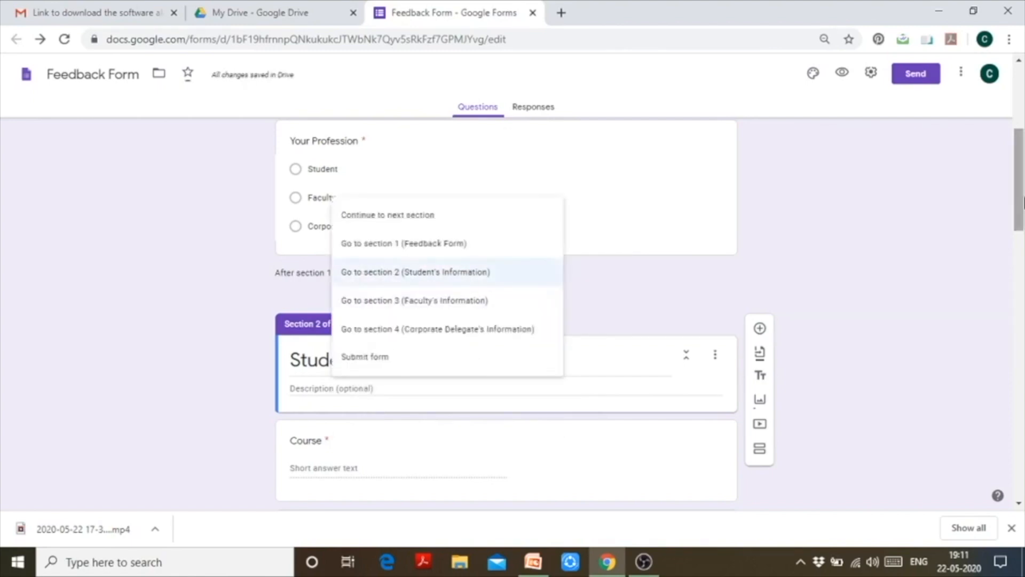
{"action": "scroll", "coordinate": [509, 414], "scroll_direction": "down", "scroll_amount": 7}
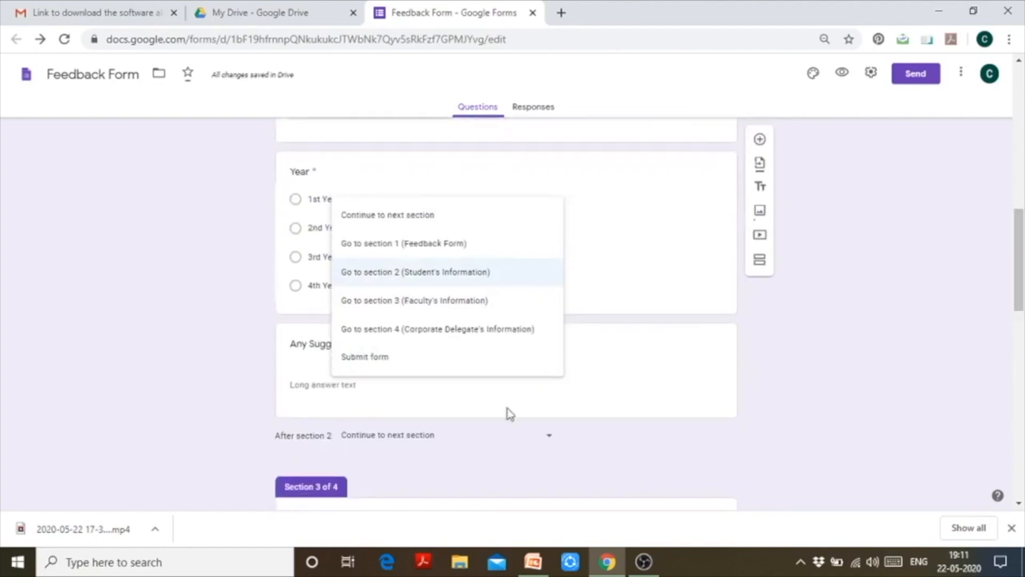
{"action": "left_click", "coordinate": [548, 437]}
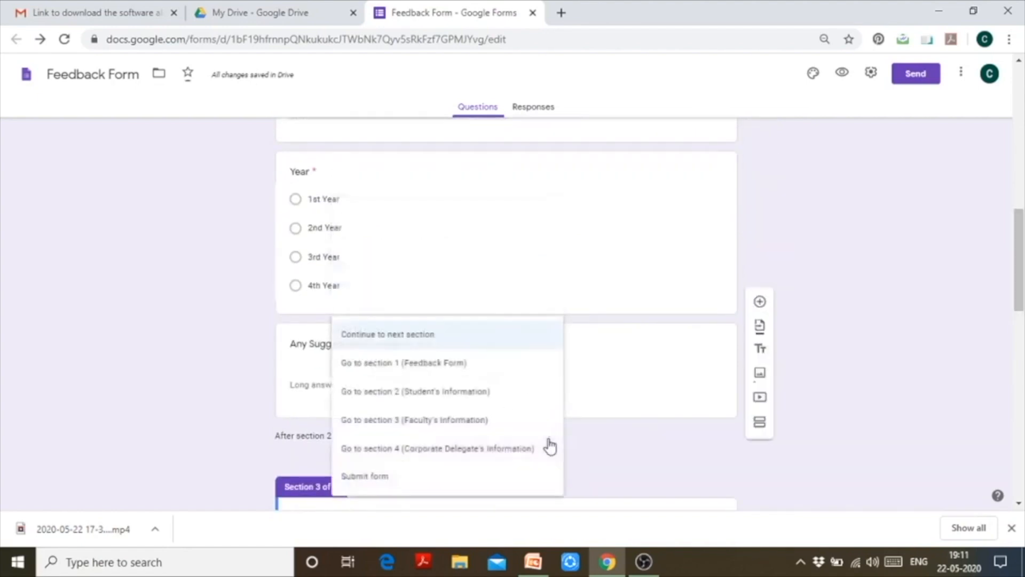
{"action": "left_click", "coordinate": [490, 478]}
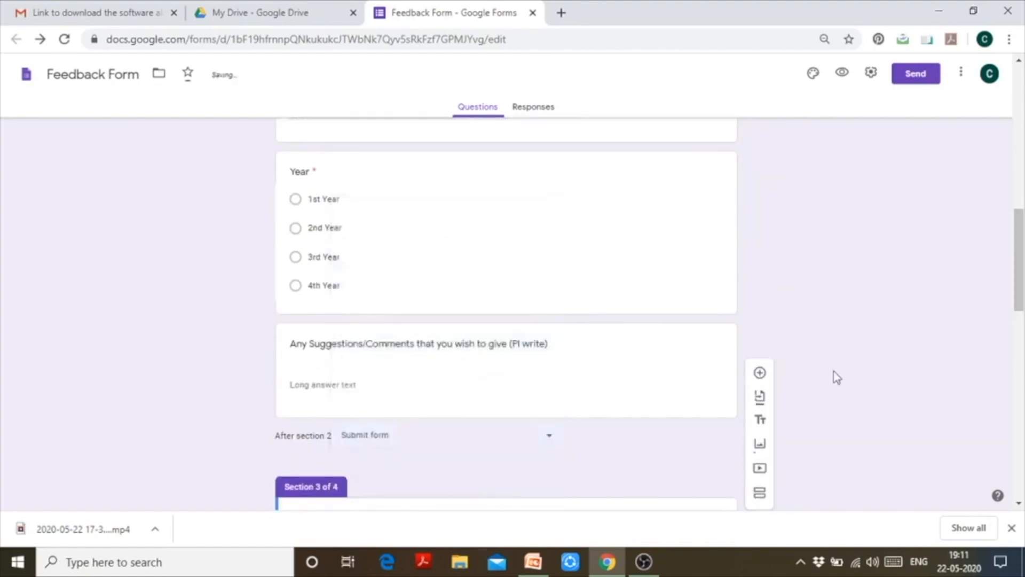
{"action": "left_click_drag", "start_coordinate": [1021, 288], "coordinate": [1022, 174]}
Step: Select the Your Profession question and show its More options menu
{"action": "left_click", "coordinate": [582, 346]}
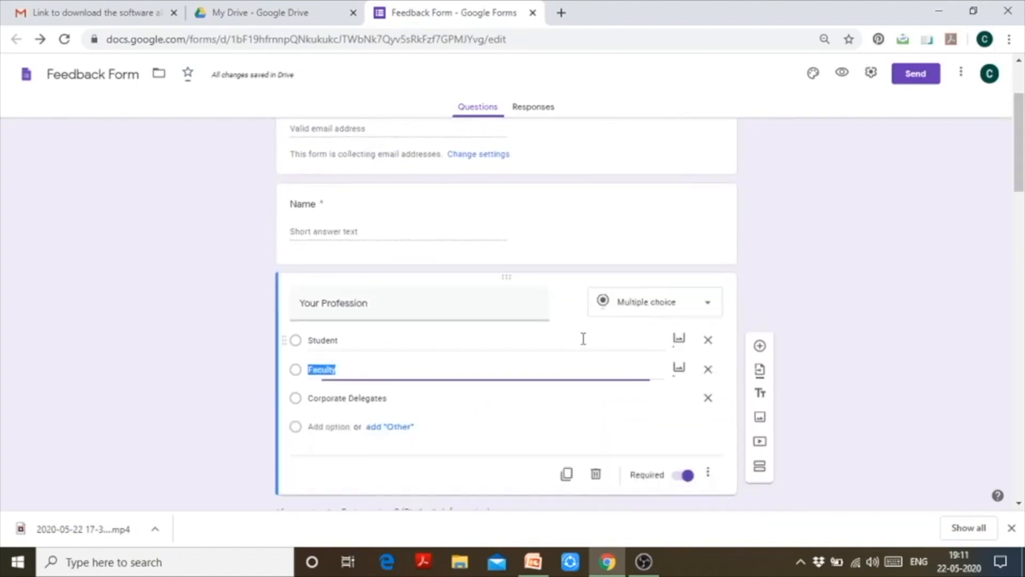
{"action": "left_click", "coordinate": [711, 475]}
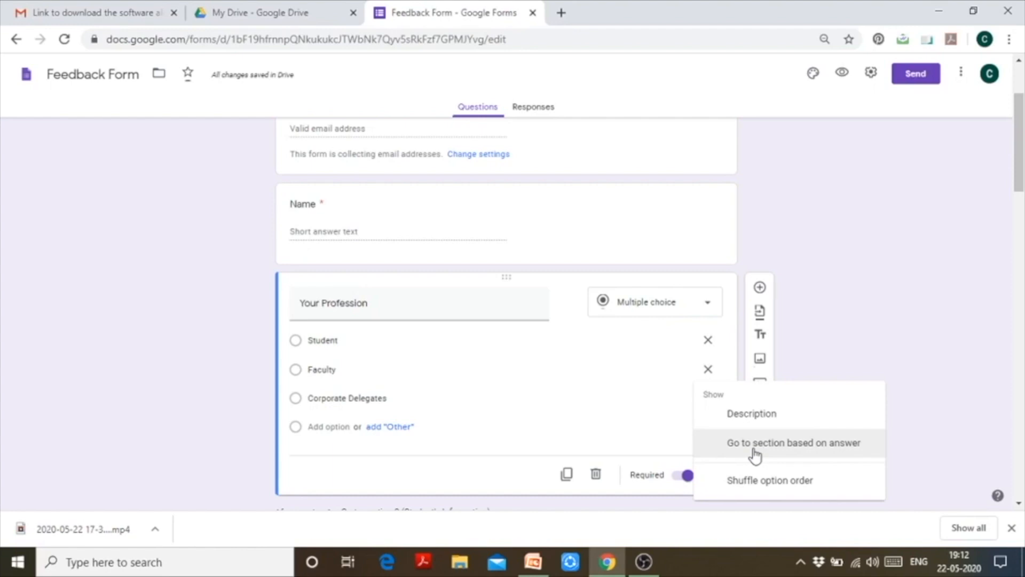
Step: Turn on 'Go to section based on answer' for the Profession question
{"action": "left_click", "coordinate": [754, 449]}
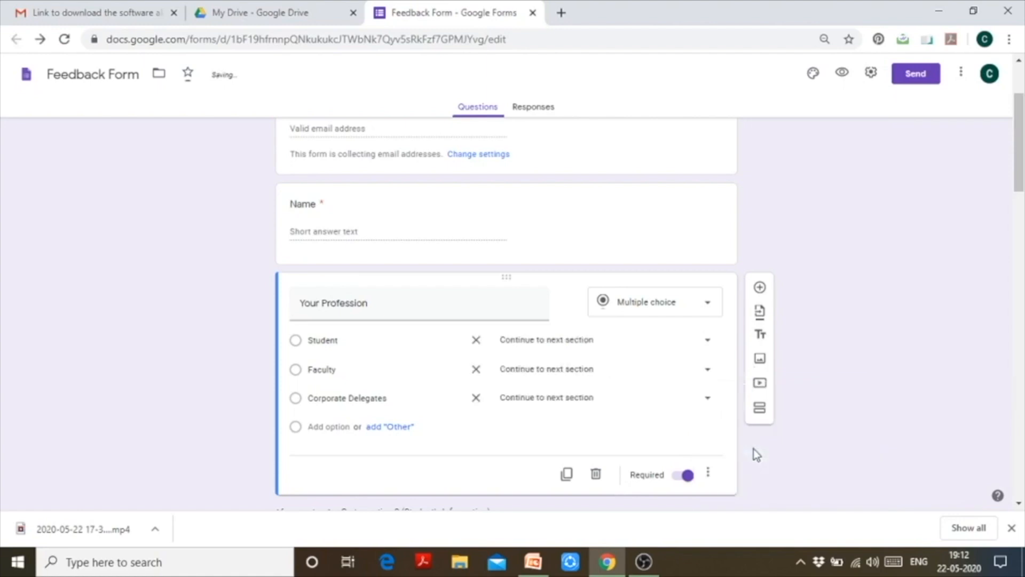
{"action": "left_click", "coordinate": [709, 475]}
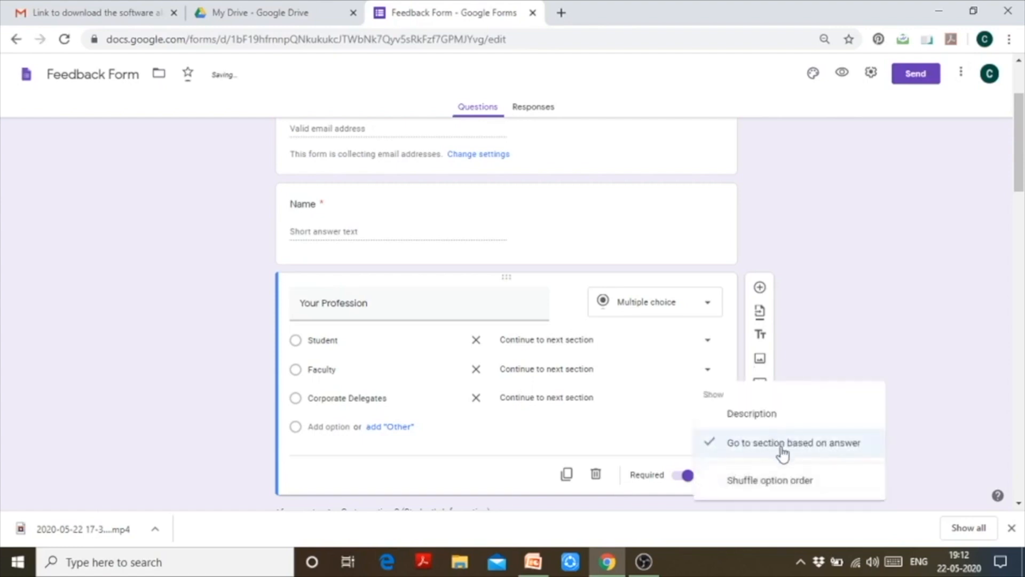
{"action": "left_click", "coordinate": [875, 322]}
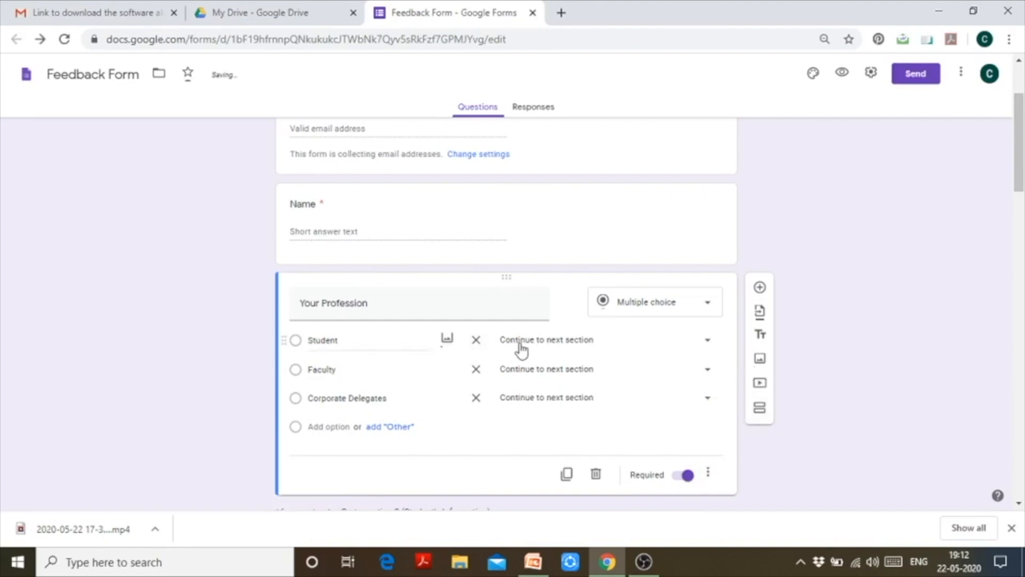
Step: Route Student to section 2, Faculty to section 3, and Corporate Delegates to section 4
{"action": "left_click", "coordinate": [706, 344]}
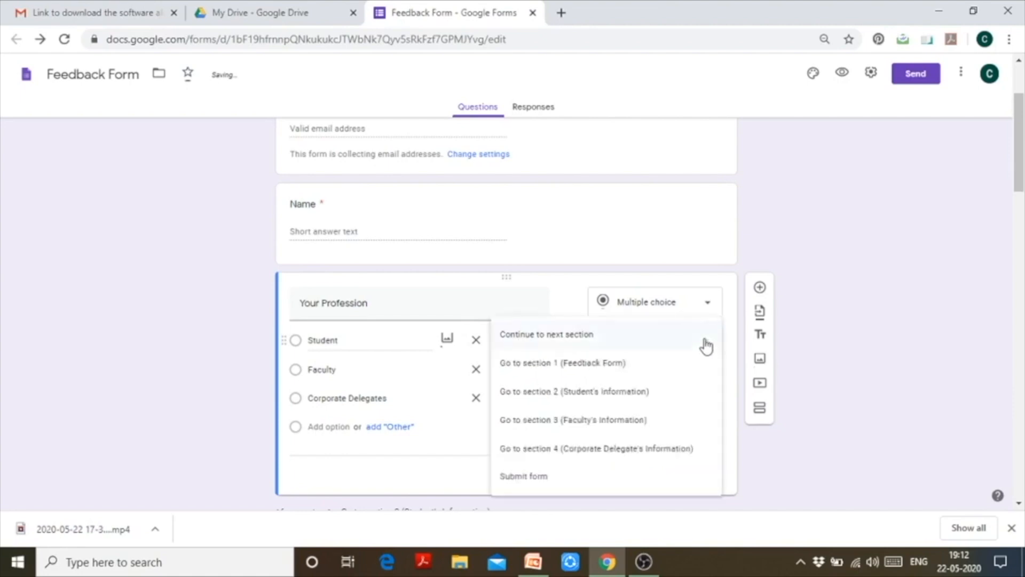
{"action": "left_click", "coordinate": [681, 404]}
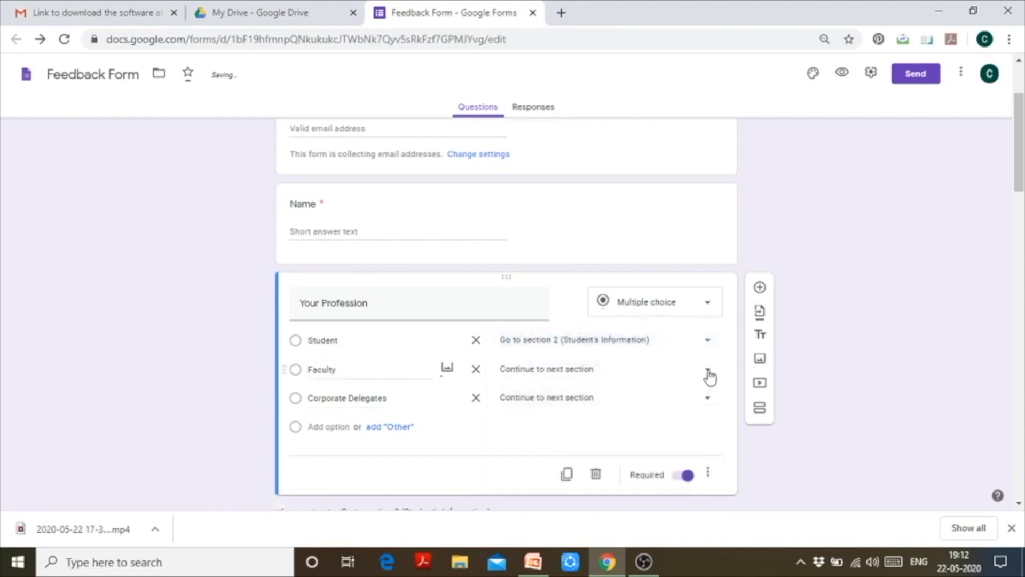
{"action": "left_click", "coordinate": [708, 371]}
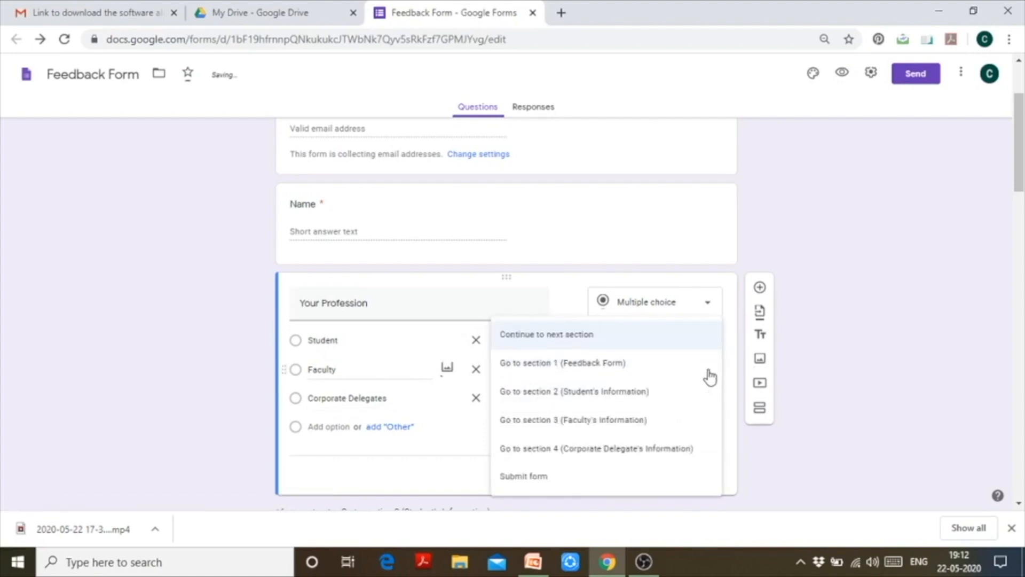
{"action": "left_click", "coordinate": [676, 430]}
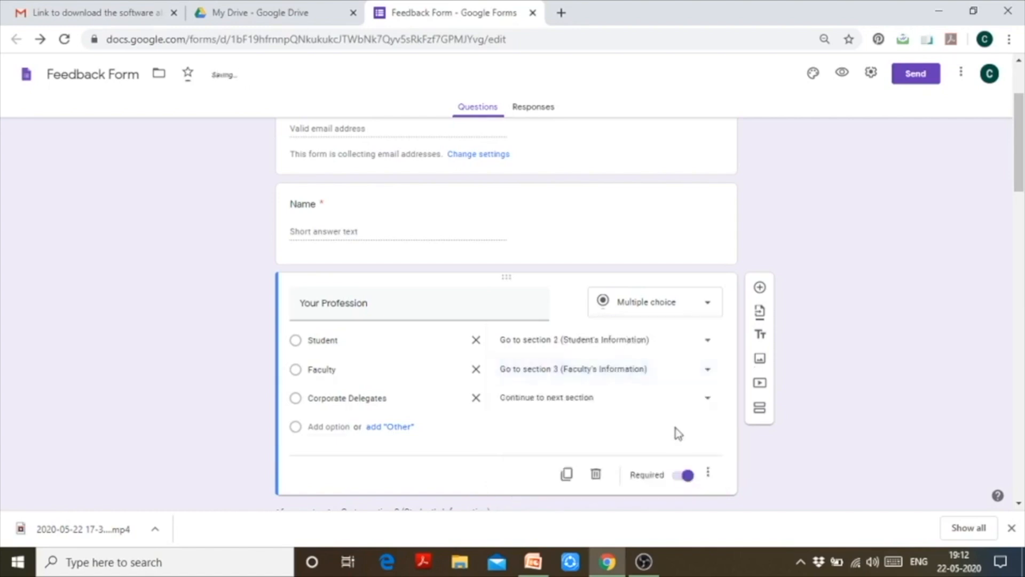
{"action": "left_click", "coordinate": [708, 408]}
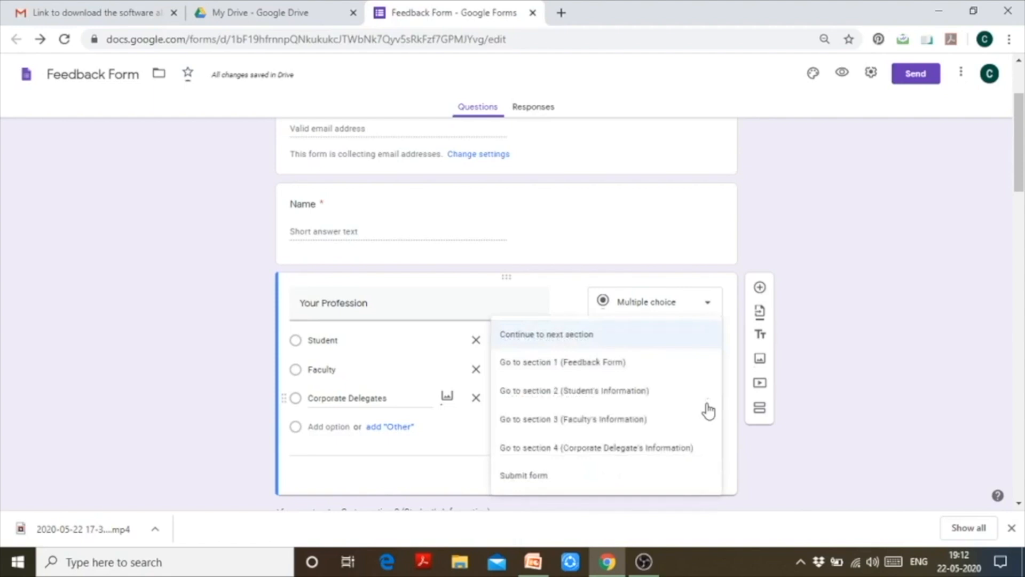
{"action": "left_click", "coordinate": [700, 447]}
{"action": "left_click_drag", "start_coordinate": [1017, 195], "coordinate": [1020, 227]}
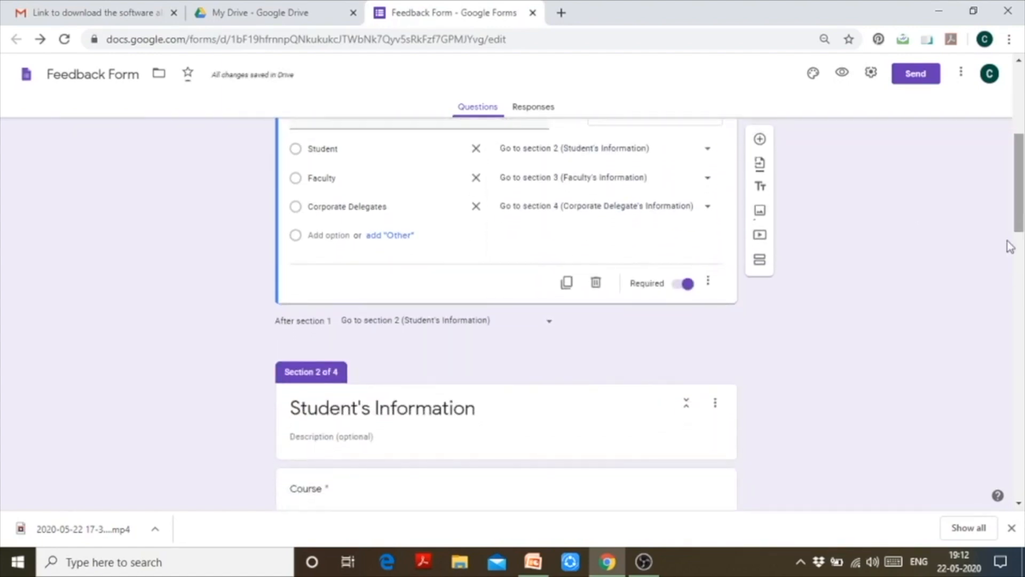
{"action": "left_click", "coordinate": [550, 323]}
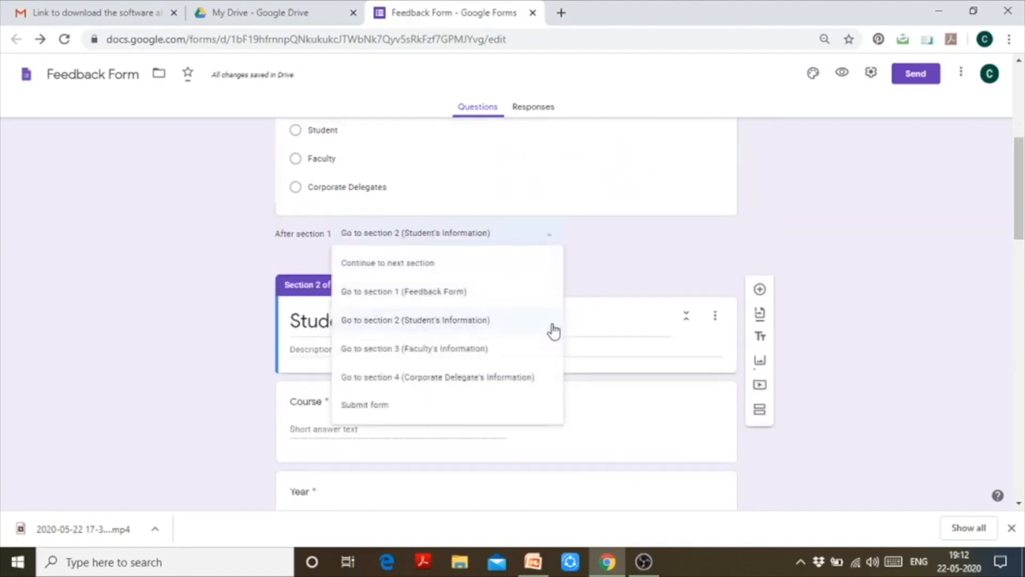
Step: Set 'After section 1' to 'Continue to next section'
{"action": "left_click", "coordinate": [481, 265]}
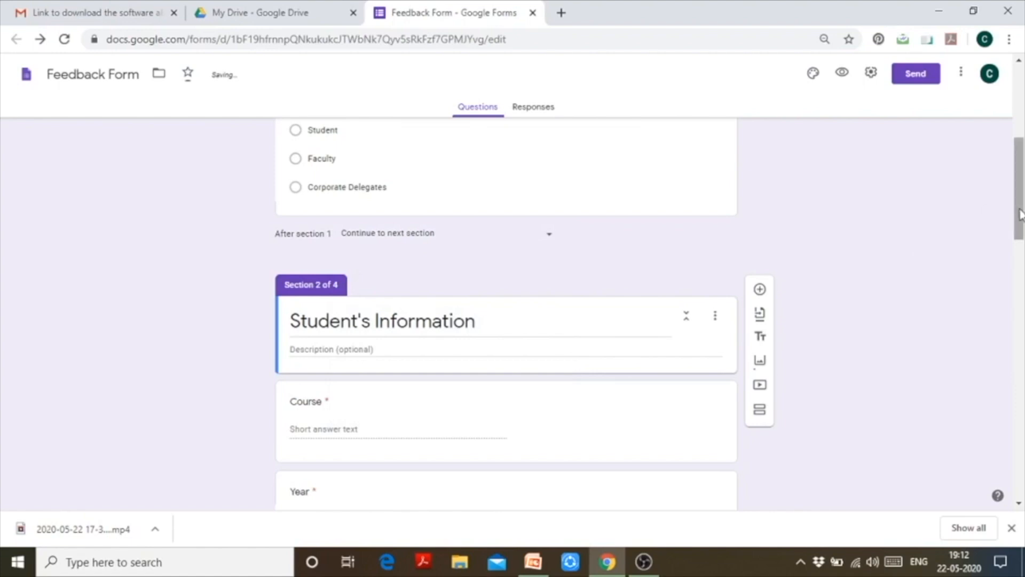
{"action": "left_click_drag", "start_coordinate": [1019, 214], "coordinate": [1018, 199]}
{"action": "left_click", "coordinate": [550, 251]}
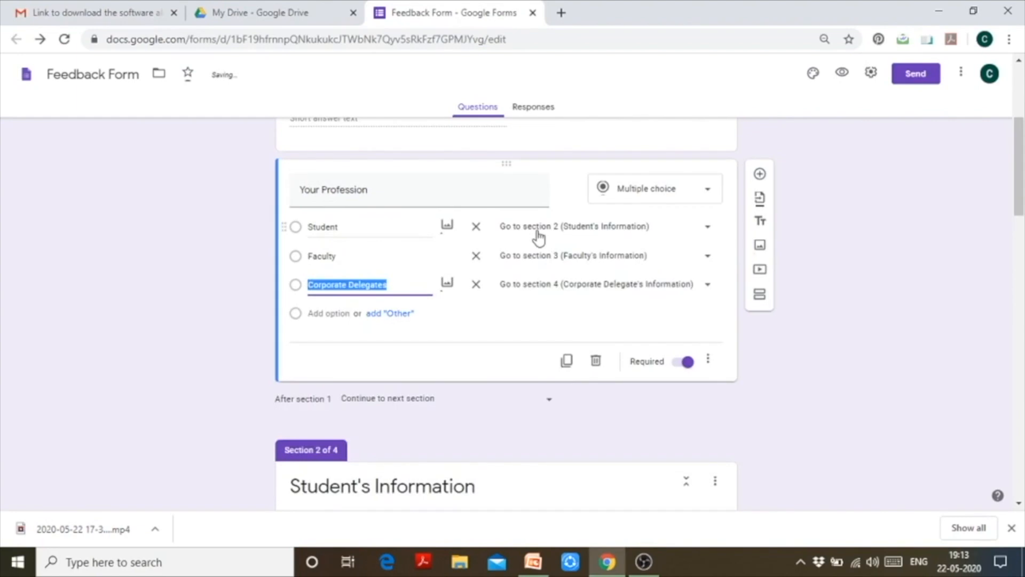
{"action": "left_click", "coordinate": [885, 401]}
{"action": "left_click_drag", "start_coordinate": [1021, 185], "coordinate": [1020, 304]}
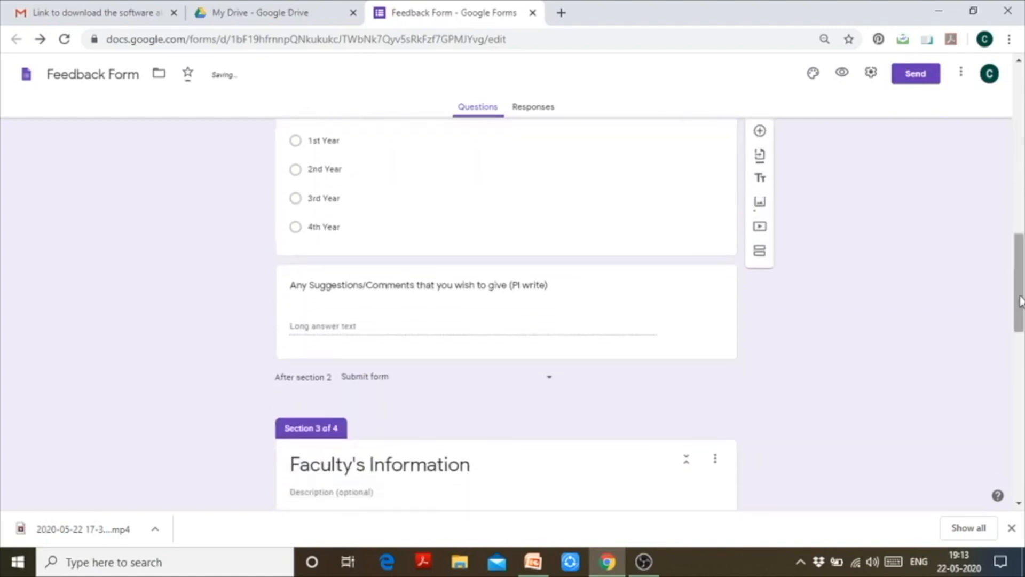
Step: Set 'After section 2' and 'After section 3' to 'Submit form', then preview the form
{"action": "left_click", "coordinate": [553, 388]}
{"action": "left_click", "coordinate": [523, 387]}
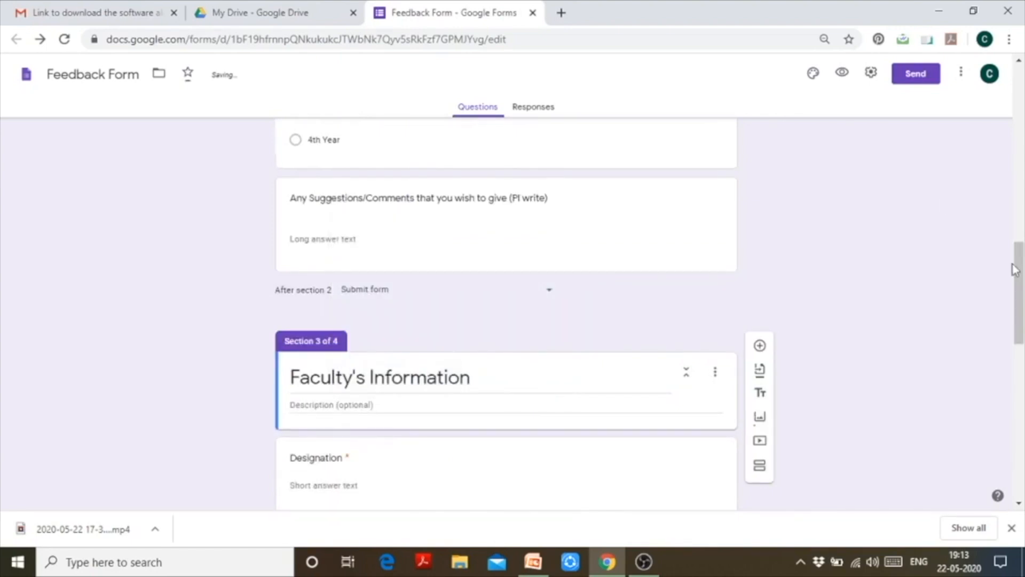
{"action": "left_click_drag", "start_coordinate": [1021, 269], "coordinate": [1021, 353]}
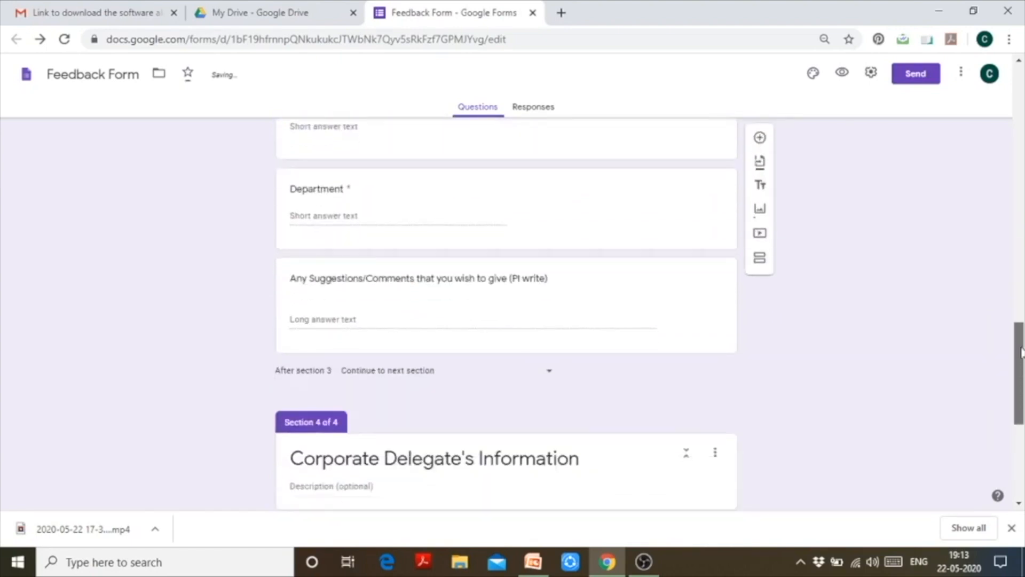
{"action": "left_click", "coordinate": [549, 374]}
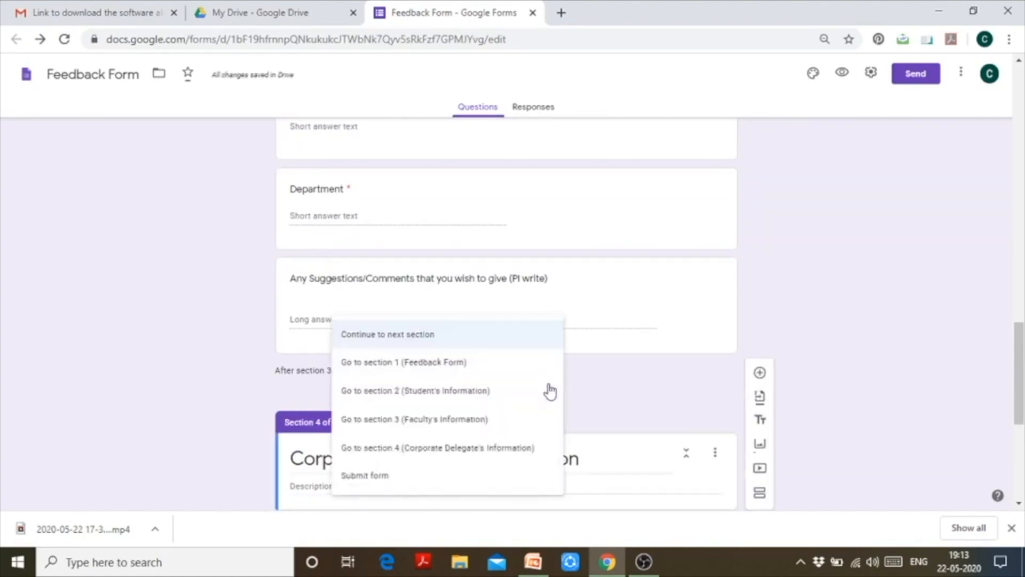
{"action": "left_click", "coordinate": [525, 482]}
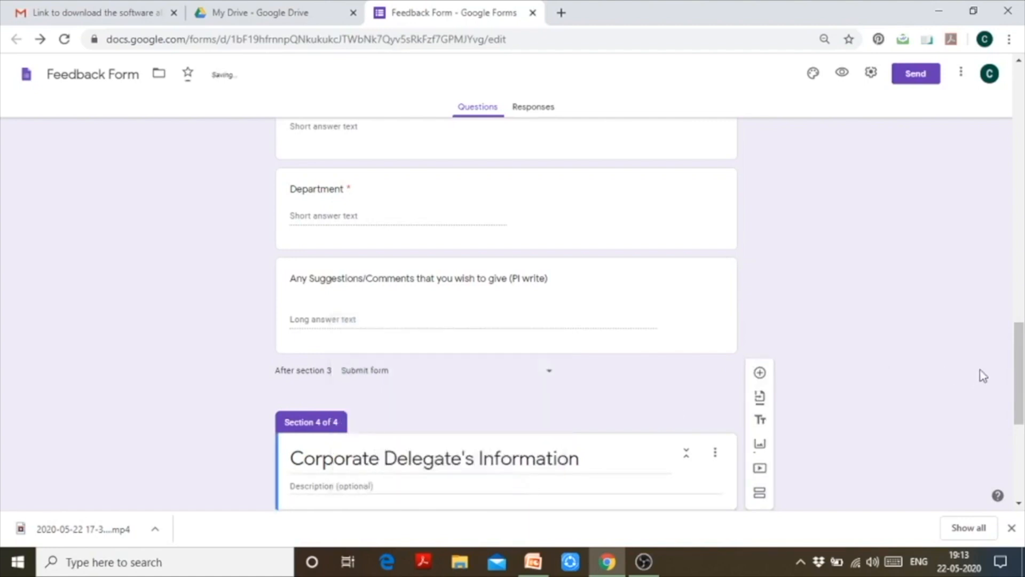
{"action": "scroll", "coordinate": [525, 470], "scroll_direction": "down", "scroll_amount": 6}
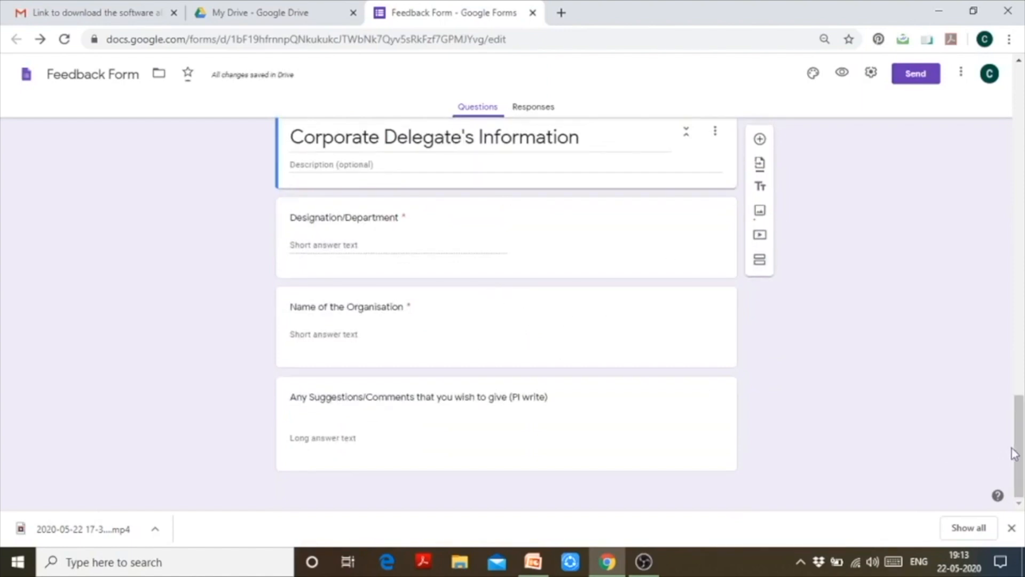
{"action": "mouse_move", "coordinate": [1017, 454]}
{"action": "left_mouse_down"}
{"action": "mouse_move", "coordinate": [1019, 437]}
{"action": "mouse_move", "coordinate": [1018, 456]}
{"action": "left_mouse_up"}
{"action": "left_click_drag", "start_coordinate": [1019, 448], "coordinate": [1020, 102]}
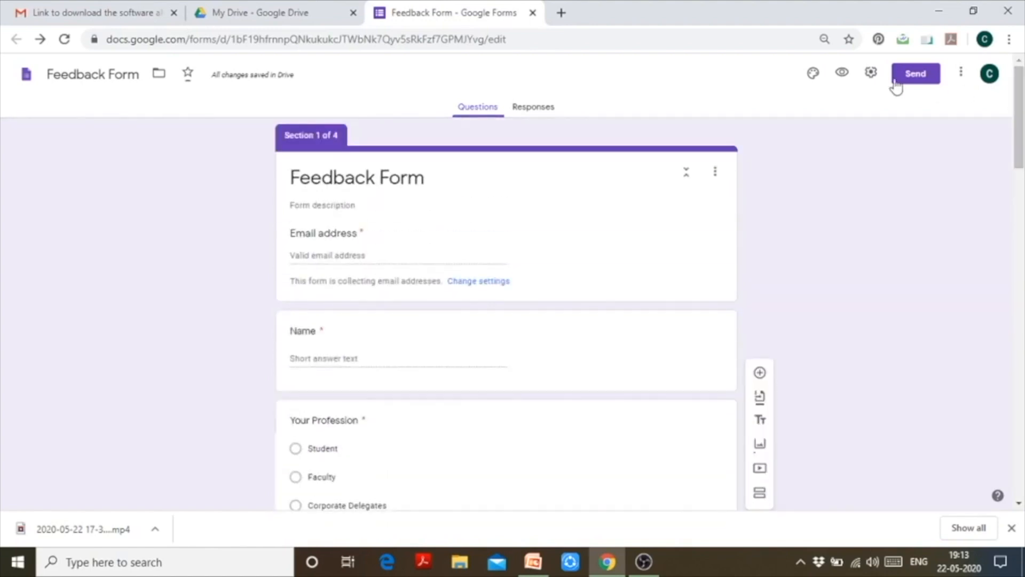
{"action": "left_click", "coordinate": [851, 79]}
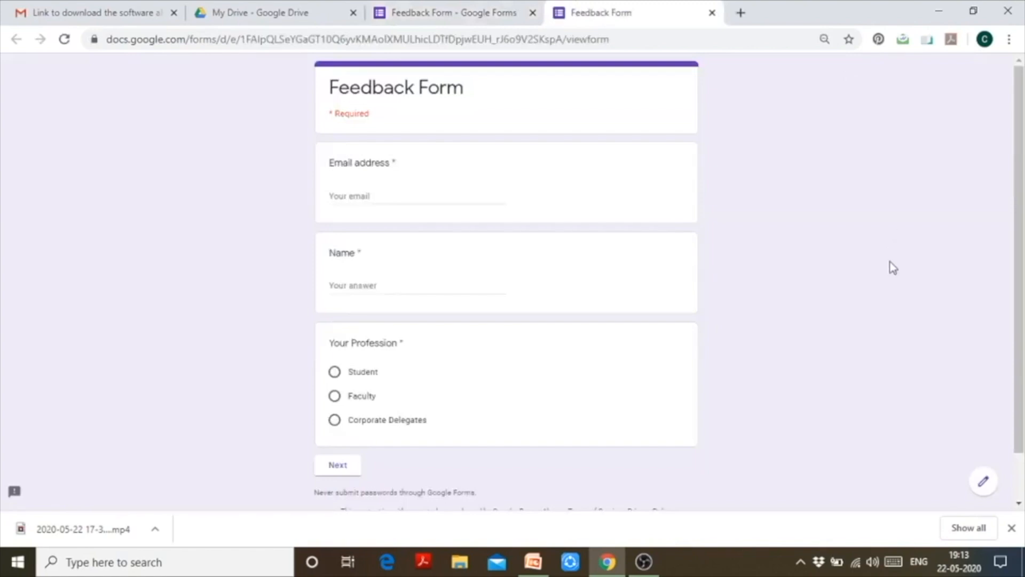
Step: In the preview, enter a test e-mail and the respondent's name, choose Faculty, and go Next
{"action": "left_click", "coordinate": [436, 197]}
{"action": "type", "text": "xyz@"}
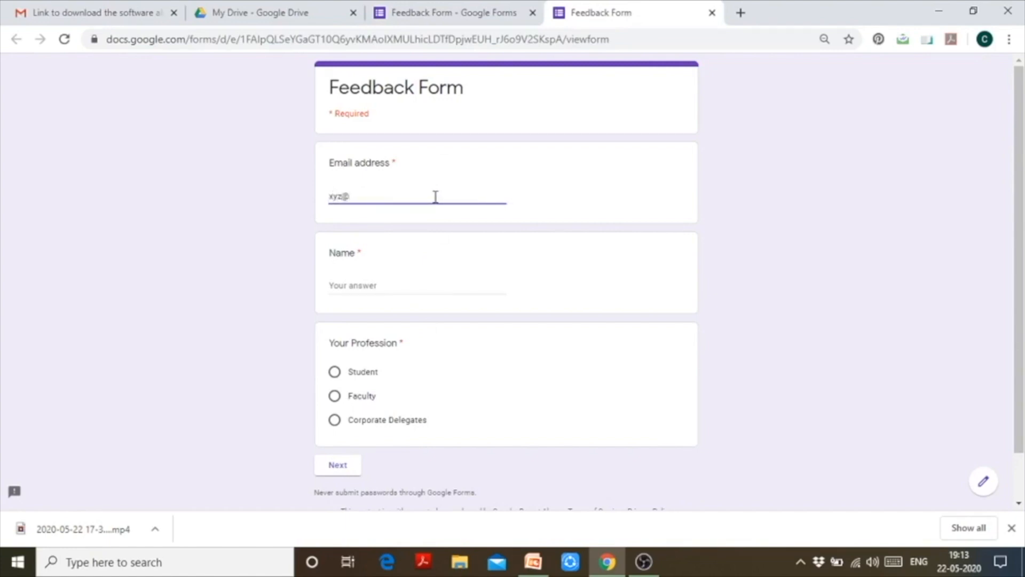
{"action": "type", "text": "gmil"}
{"action": "key", "text": "BackSpace"}
{"action": "key", "text": "BackSpace"}
{"action": "type", "text": "ail.com"}
{"action": "left_click", "coordinate": [412, 287]}
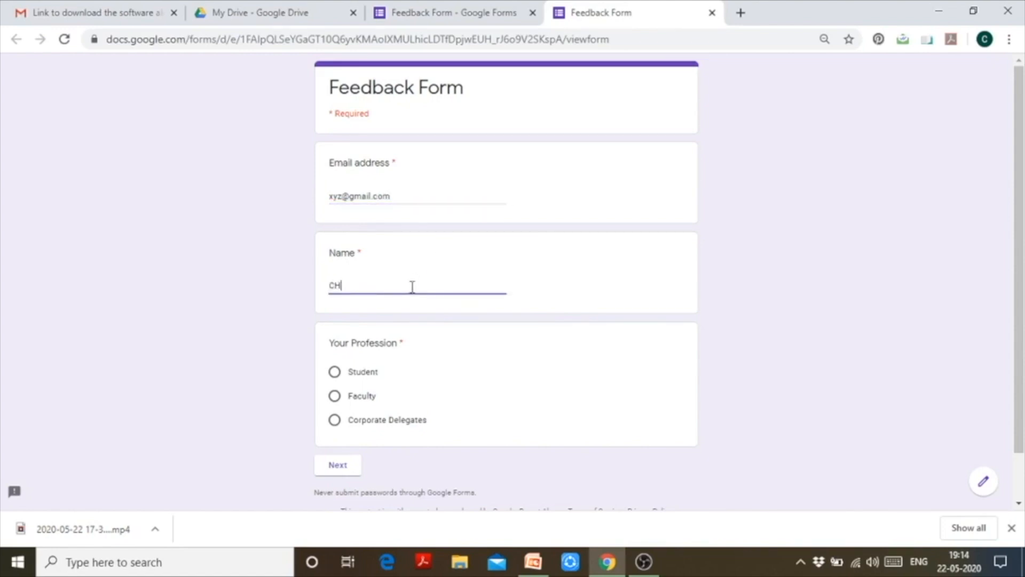
{"action": "left_click", "coordinate": [335, 396]}
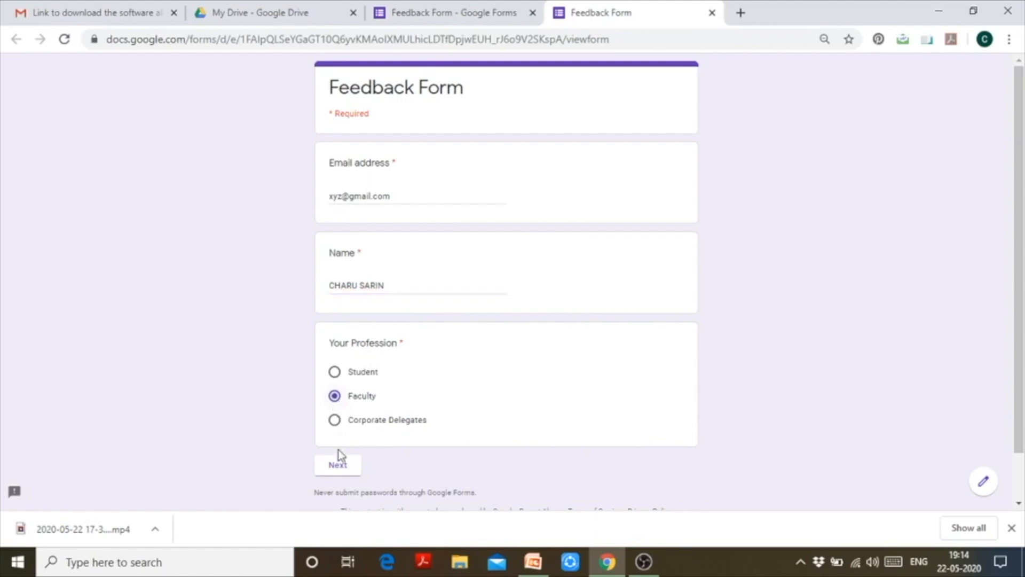
{"action": "left_click", "coordinate": [338, 465]}
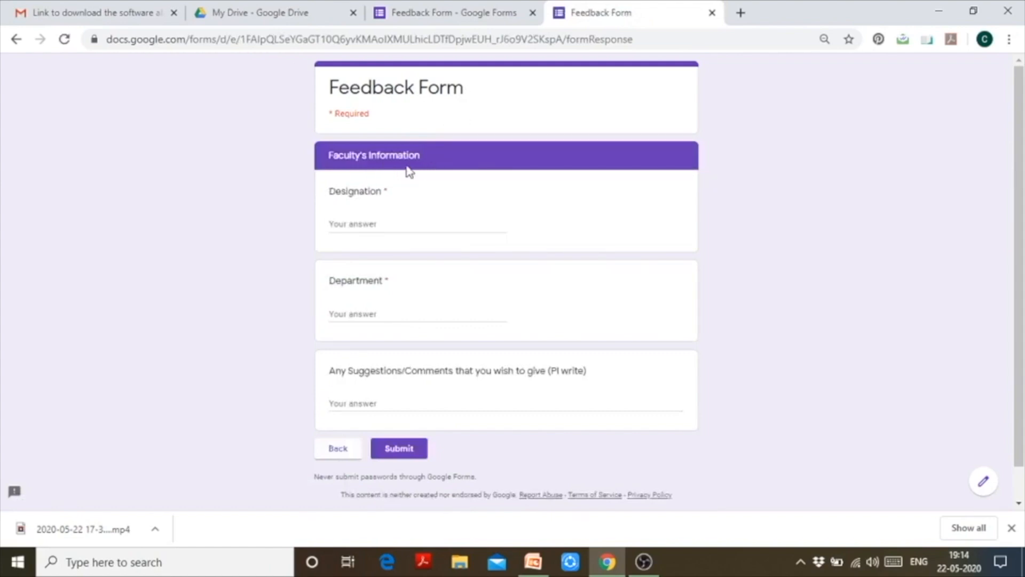
Step: Fill Designation 'Assistant Professor', Department 'qommerce', Suggestions 'NA', then go Back to page one
{"action": "left_click", "coordinate": [391, 227]}
{"action": "type", "text": "Asss"}
{"action": "key", "text": "BackSpace"}
{"action": "type", "text": "istant Professor"}
{"action": "left_click", "coordinate": [418, 317]}
{"action": "type", "text": "qommerce"}
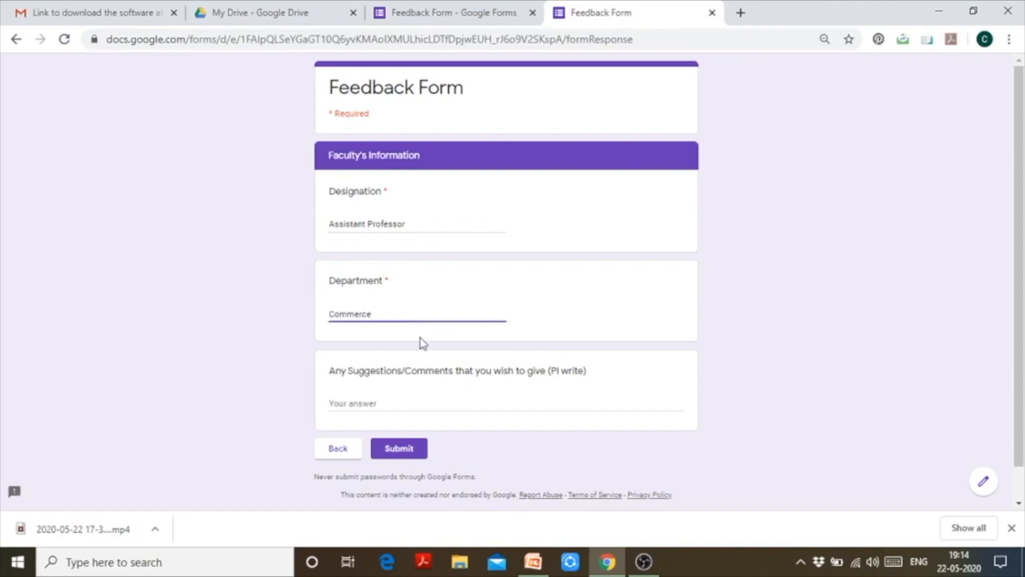
{"action": "left_click", "coordinate": [425, 403]}
{"action": "type", "text": "NA"}
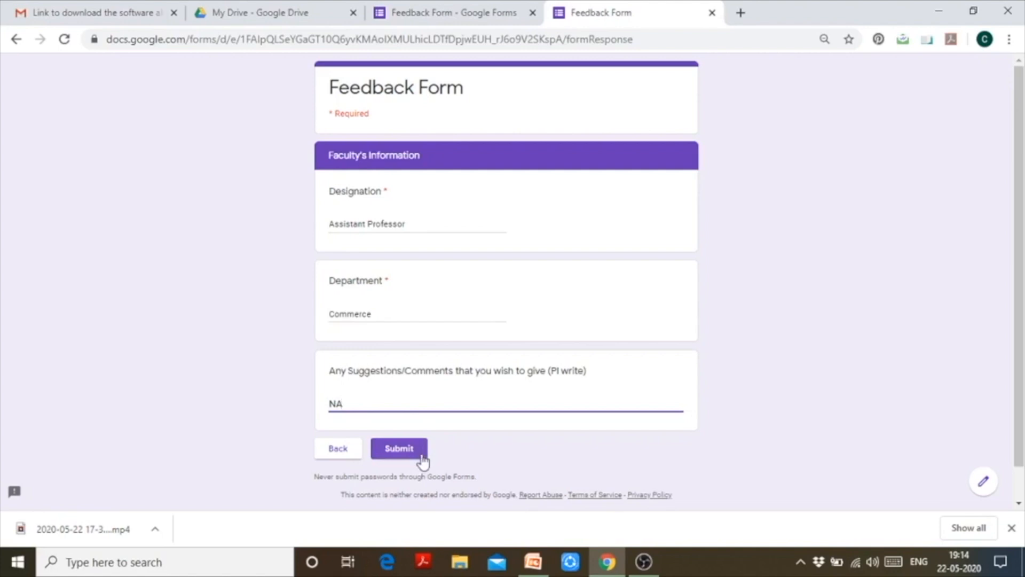
{"action": "left_click", "coordinate": [358, 457]}
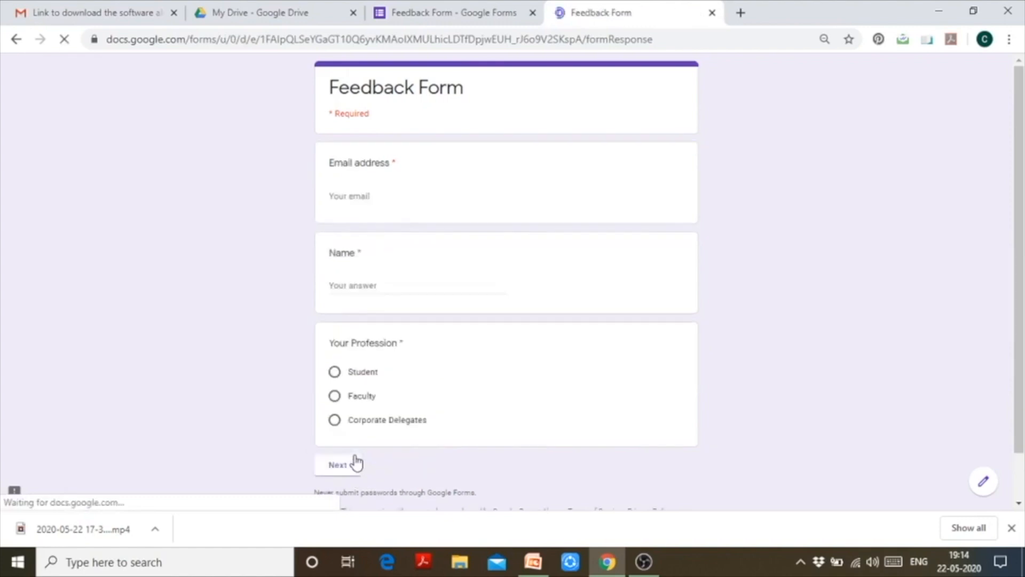
Step: Verify Student leads to Student's Information and Corporate Delegates to Corporate Delegate's Information
{"action": "left_click", "coordinate": [335, 374]}
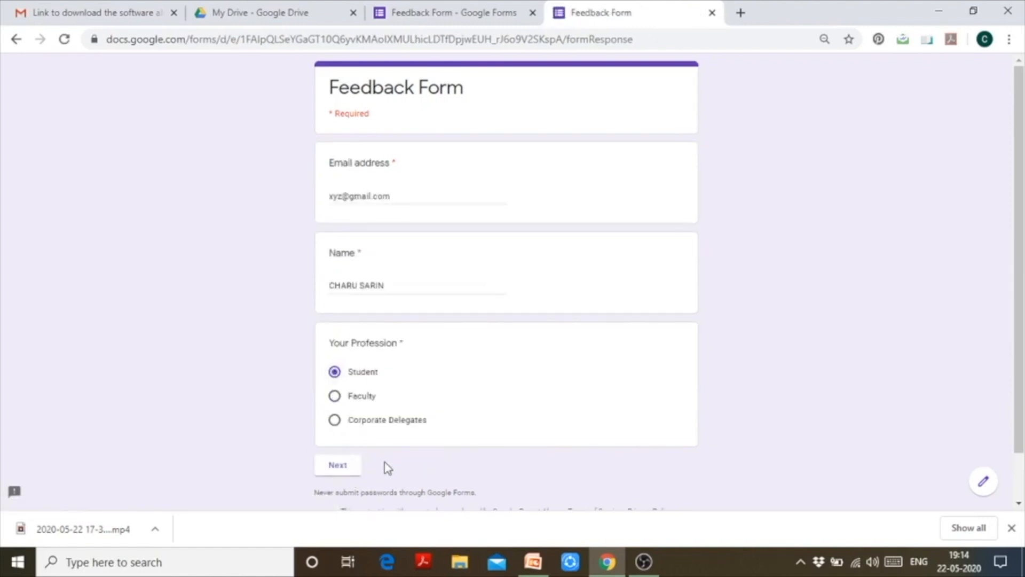
{"action": "left_click", "coordinate": [342, 465]}
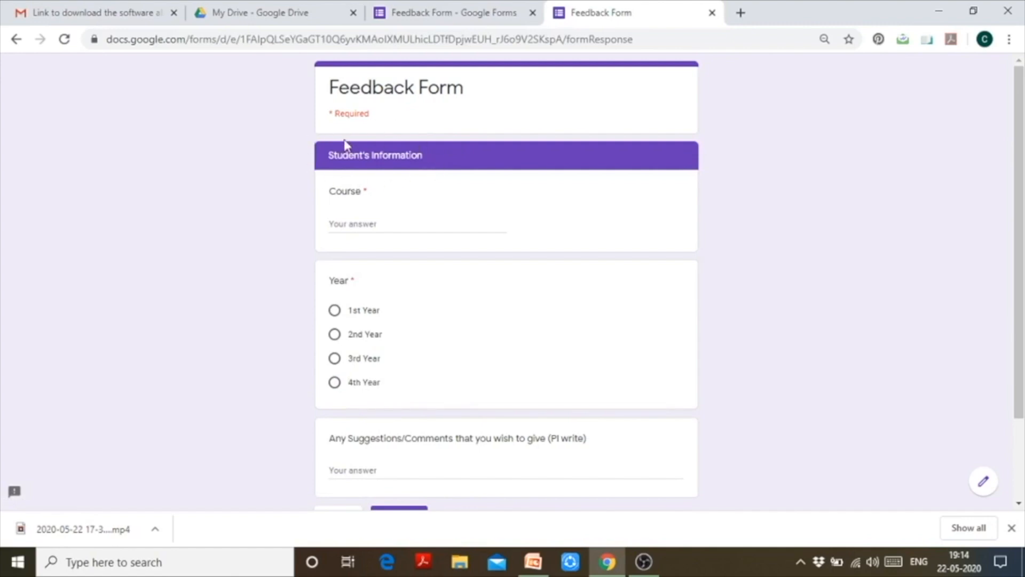
{"action": "left_click_drag", "start_coordinate": [1020, 201], "coordinate": [1021, 248]}
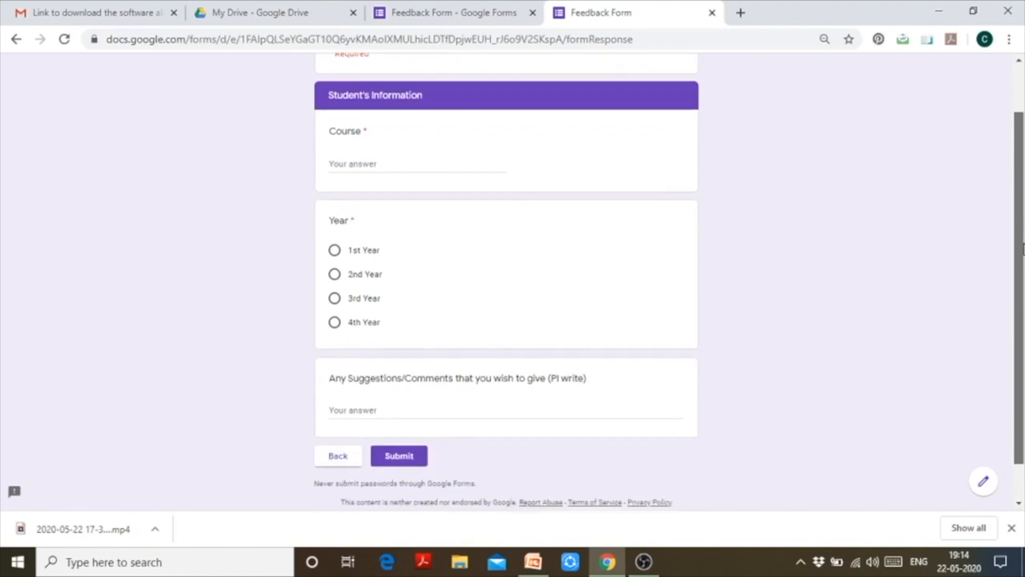
{"action": "left_click", "coordinate": [343, 457]}
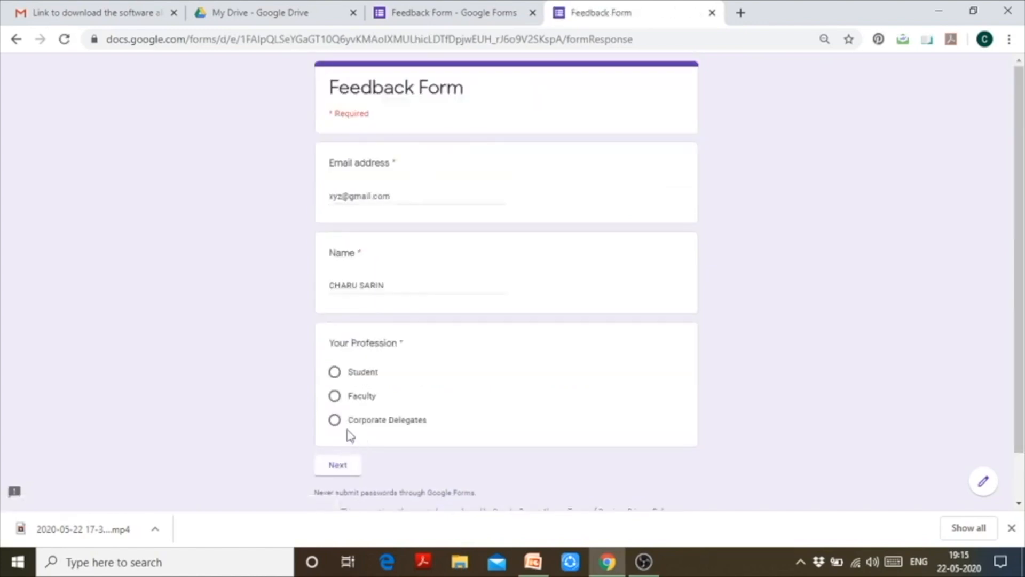
{"action": "left_click", "coordinate": [336, 420]}
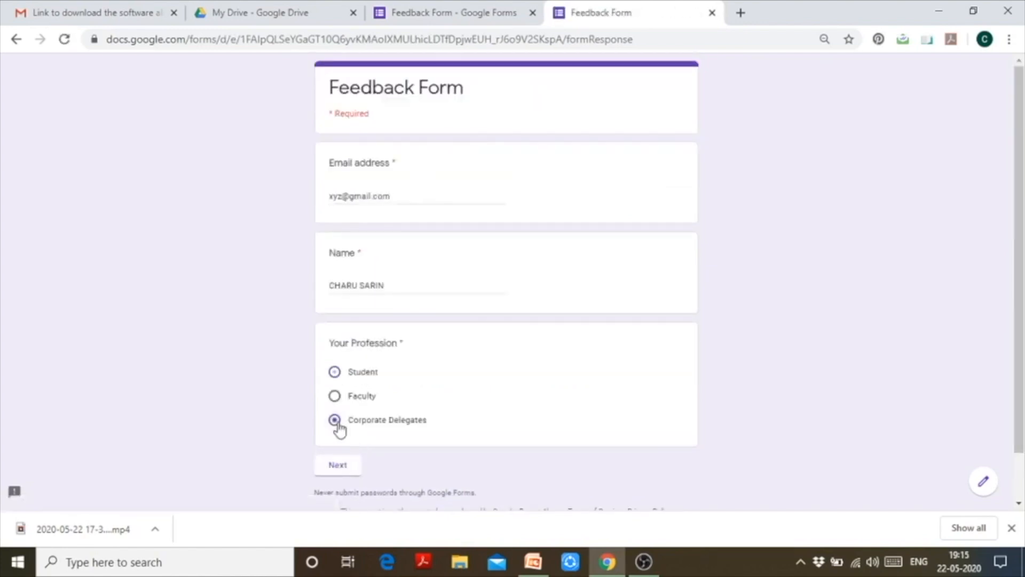
{"action": "left_click", "coordinate": [343, 466]}
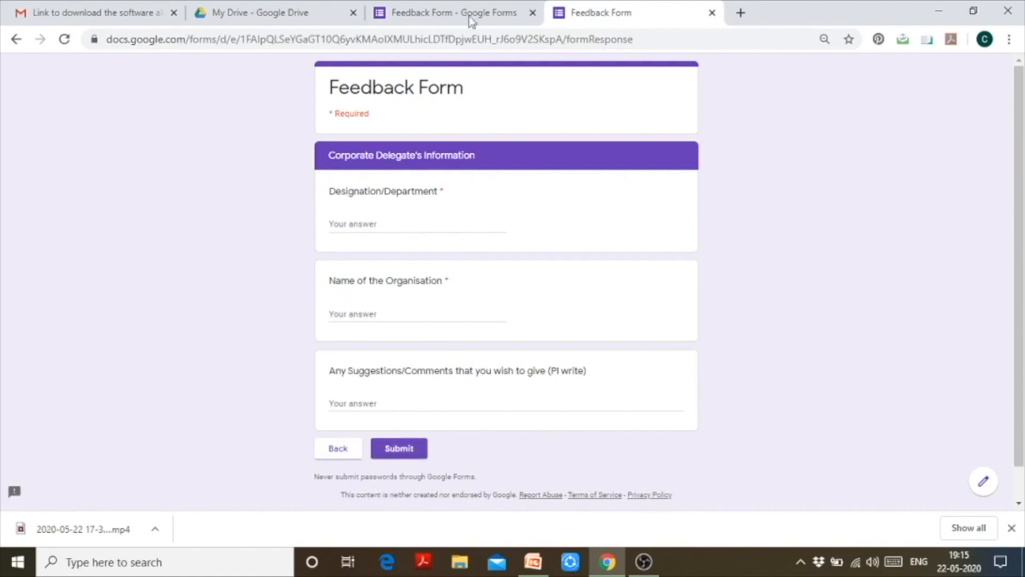
Step: Return to the Feedback Form editor tab and scroll through all four sections
{"action": "left_click", "coordinate": [487, 8]}
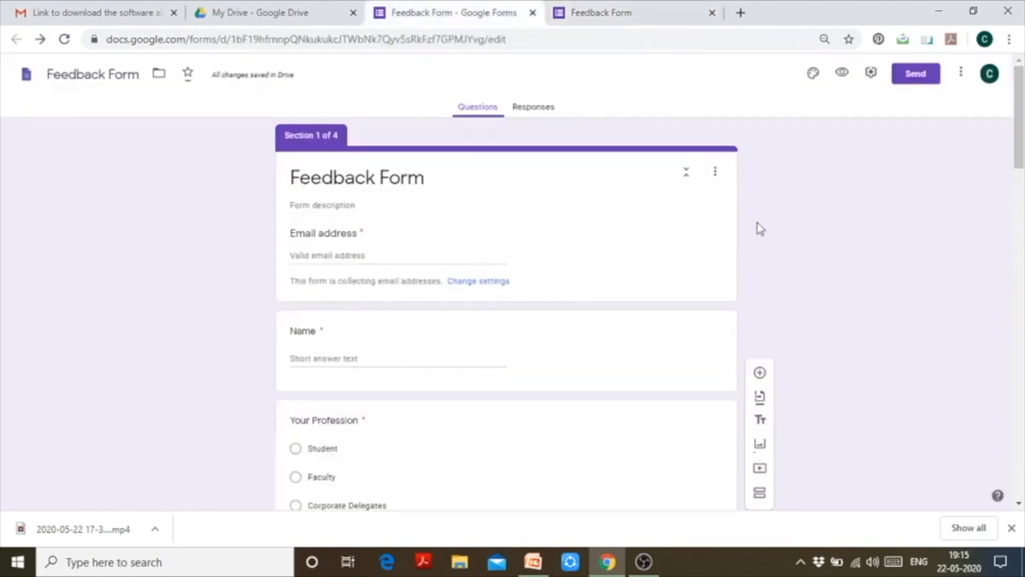
{"action": "left_click_drag", "start_coordinate": [1019, 120], "coordinate": [1022, 451]}
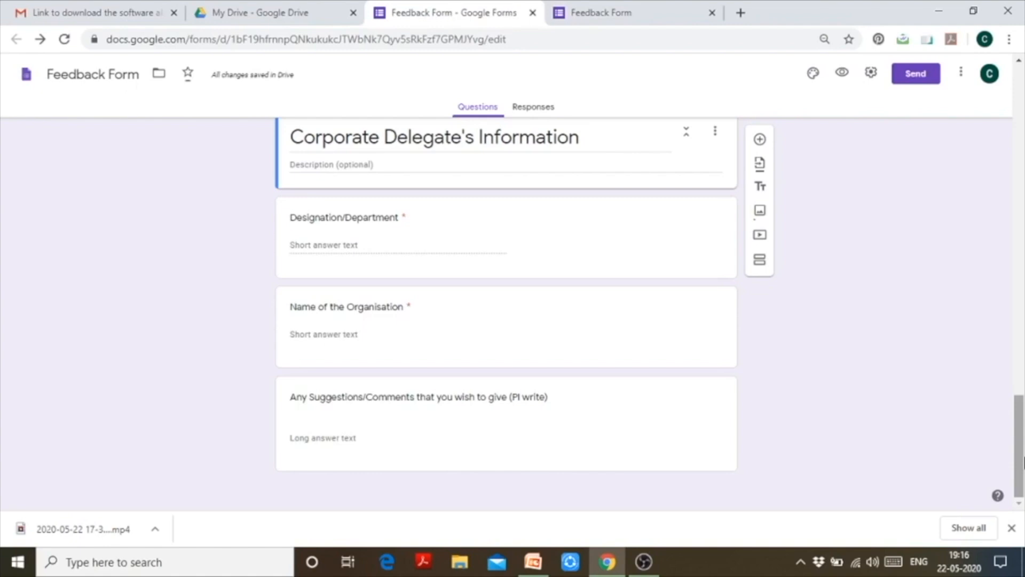
{"action": "left_click_drag", "start_coordinate": [1024, 460], "coordinate": [1023, 119]}
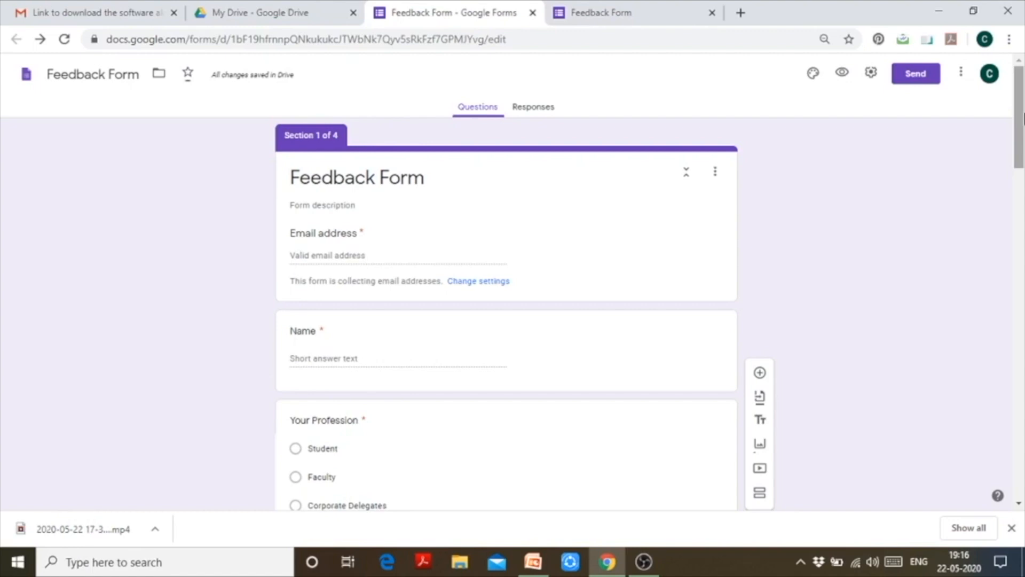
{"action": "mouse_move", "coordinate": [1023, 118]}
{"action": "left_mouse_down"}
{"action": "mouse_move", "coordinate": [1023, 232]}
{"action": "mouse_move", "coordinate": [1023, 113]}
{"action": "left_mouse_up"}
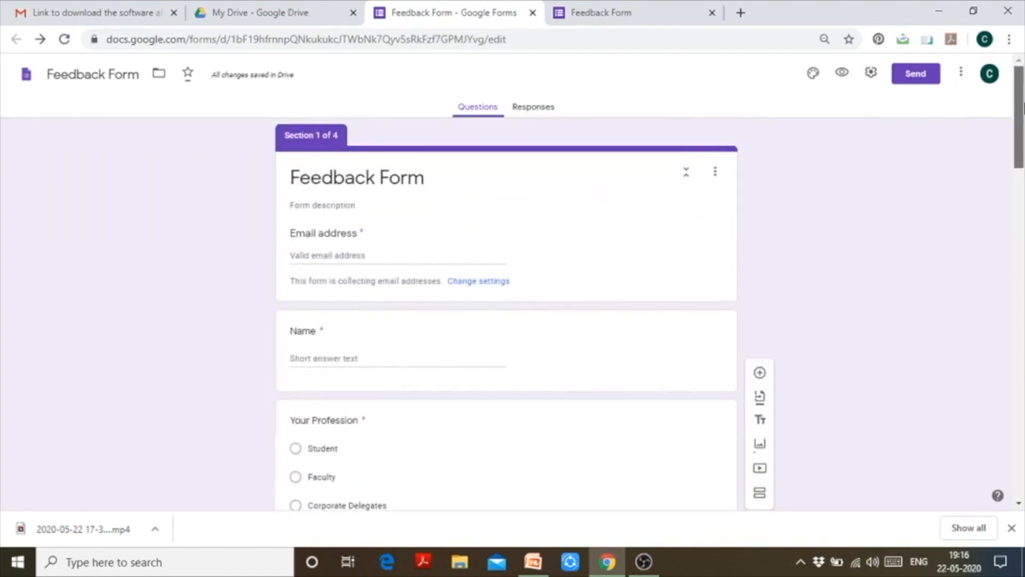